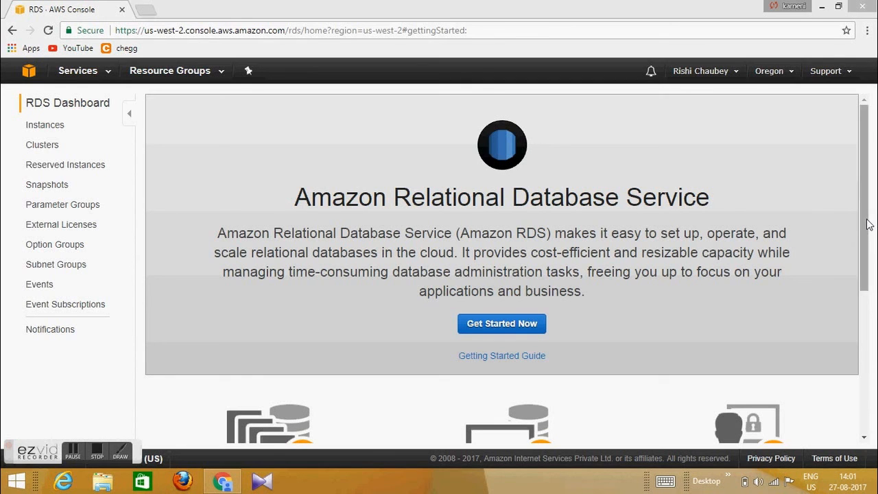
Look over the RDS welcome page and start setting up a new database instance
left_click_drag(869, 221, 862, 322)
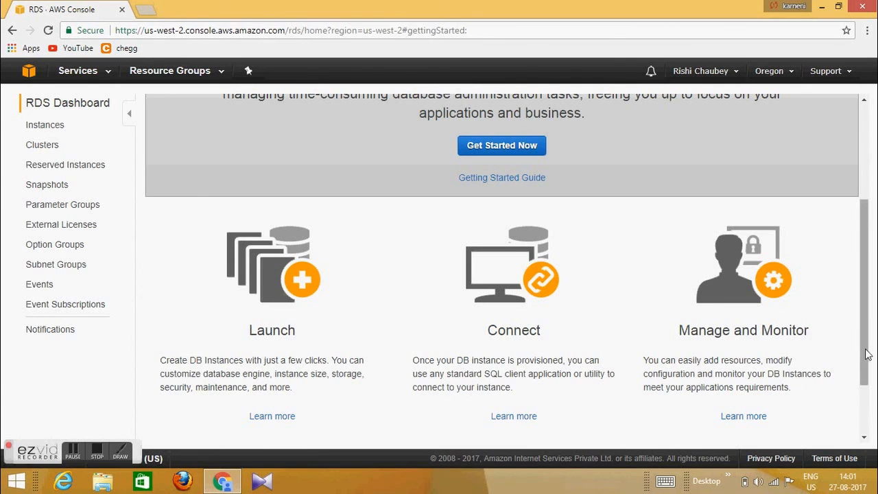
left_click_drag(865, 349, 857, 260)
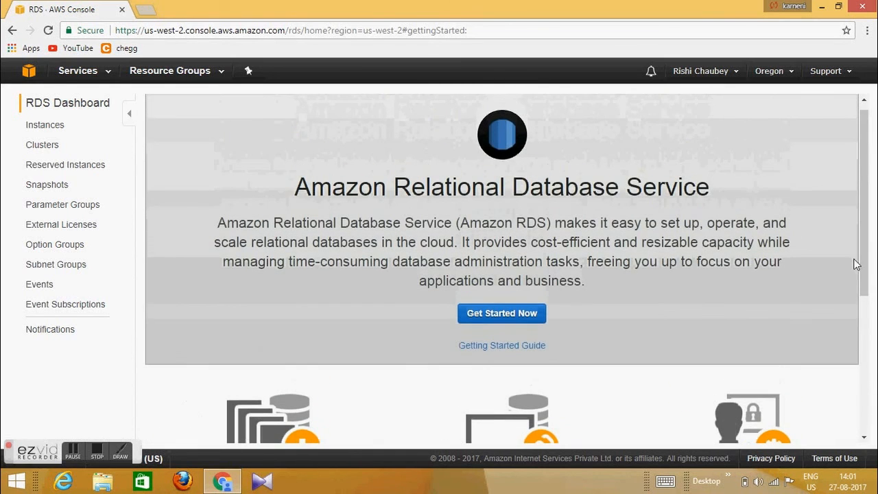
left_click(510, 320)
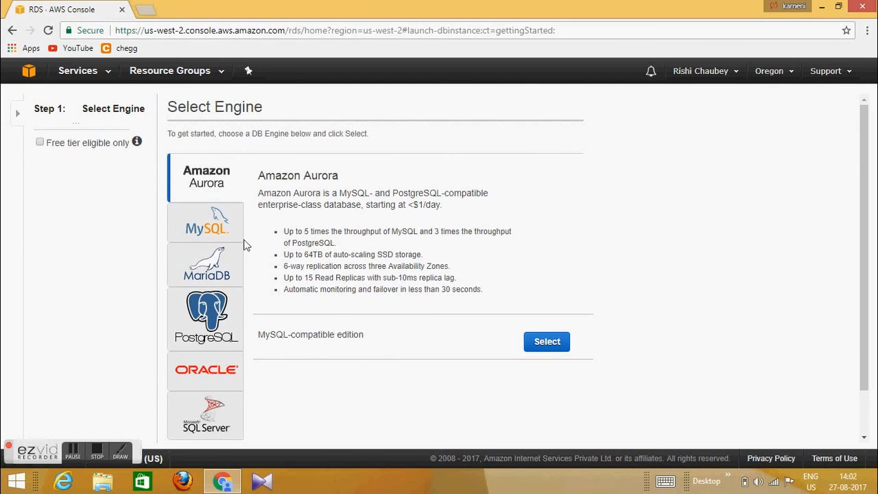
Review the descriptions and available editions of the MySQL, MariaDB, PostgreSQL, Oracle and SQL Server engines
left_click(222, 230)
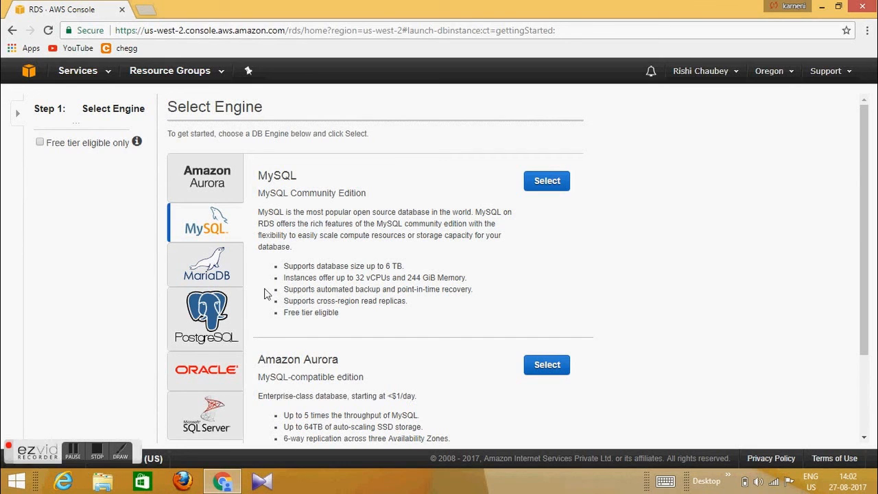
left_click(213, 276)
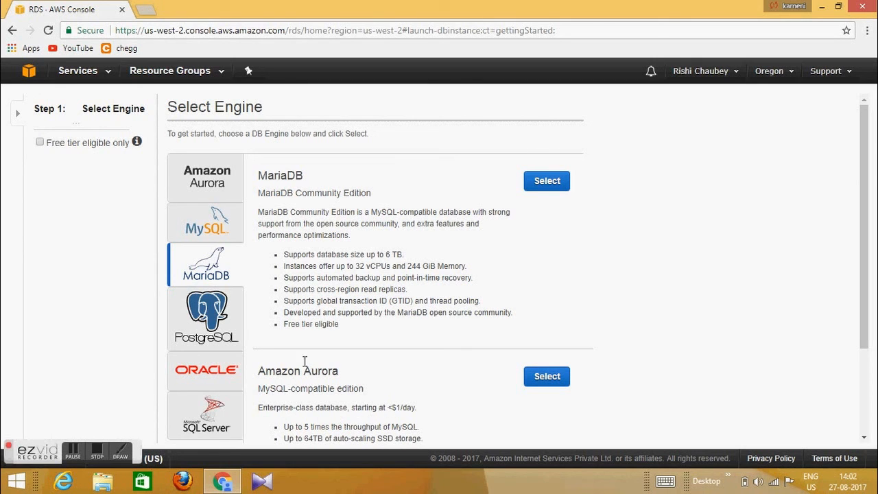
left_click(207, 332)
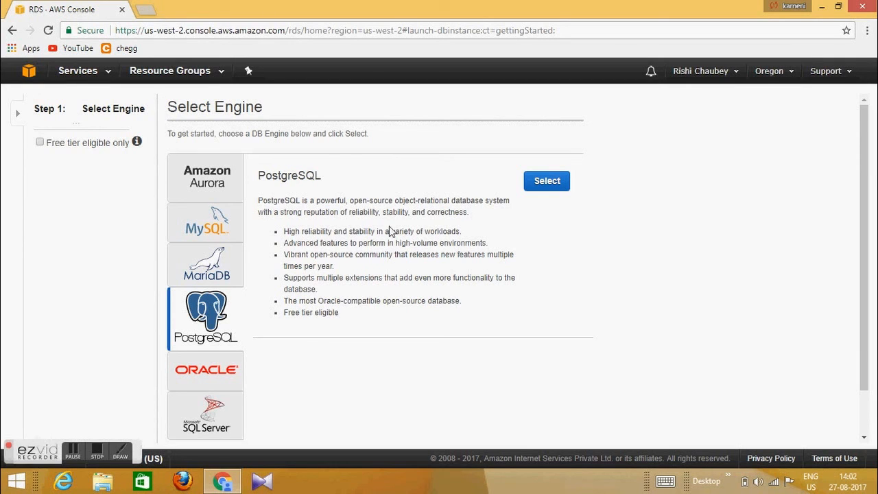
left_click(203, 382)
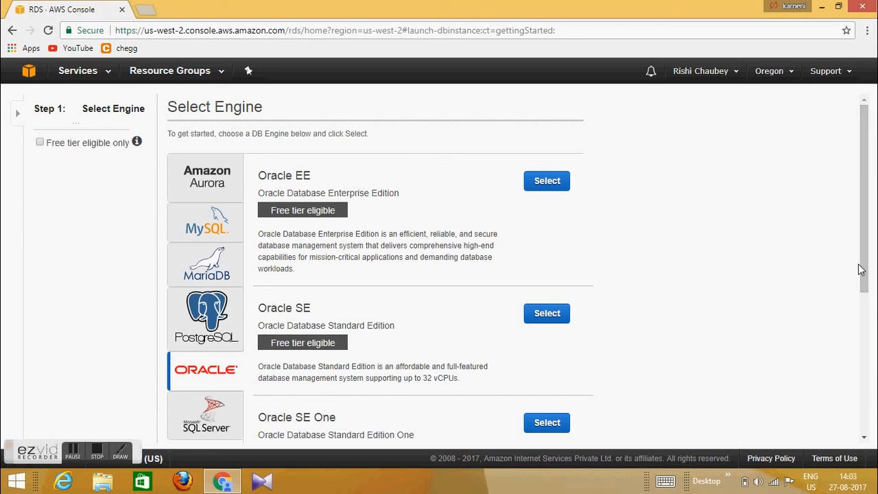
left_click_drag(863, 270, 868, 342)
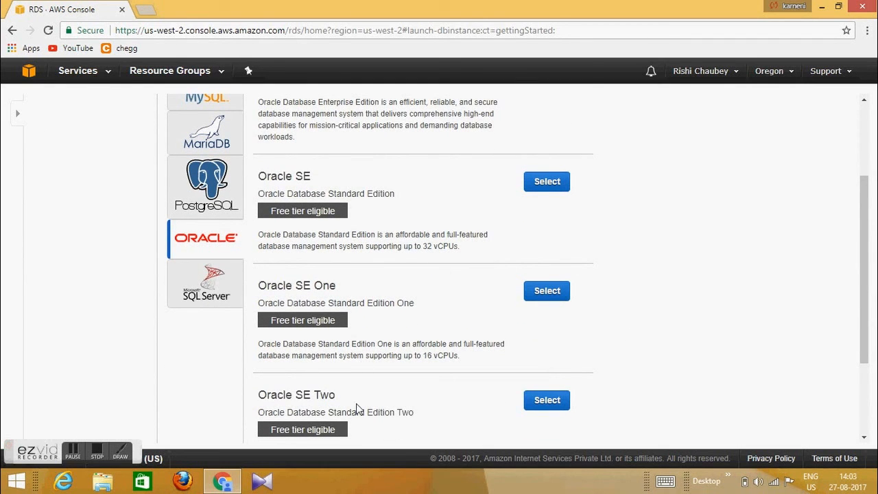
left_click_drag(864, 315, 863, 403)
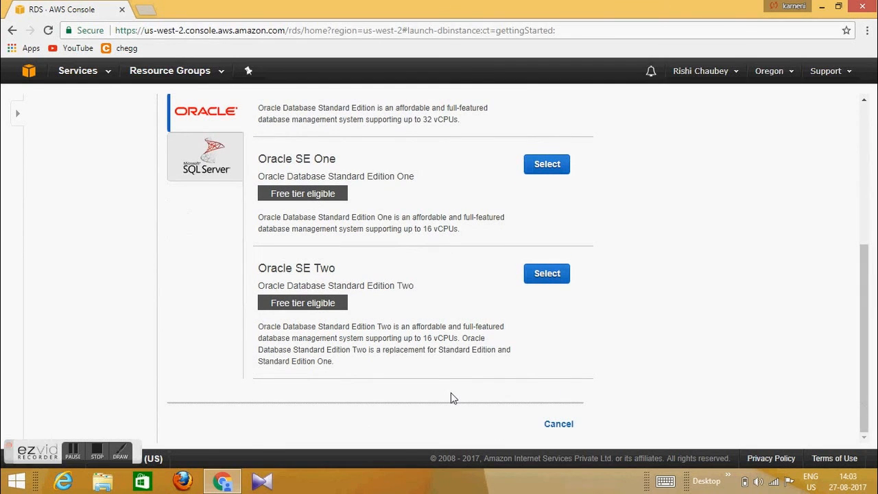
left_click(866, 133)
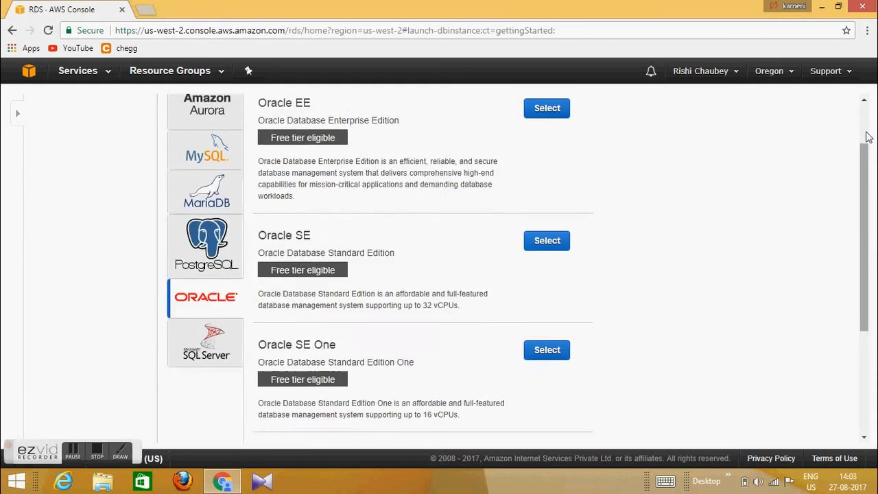
left_click(197, 408)
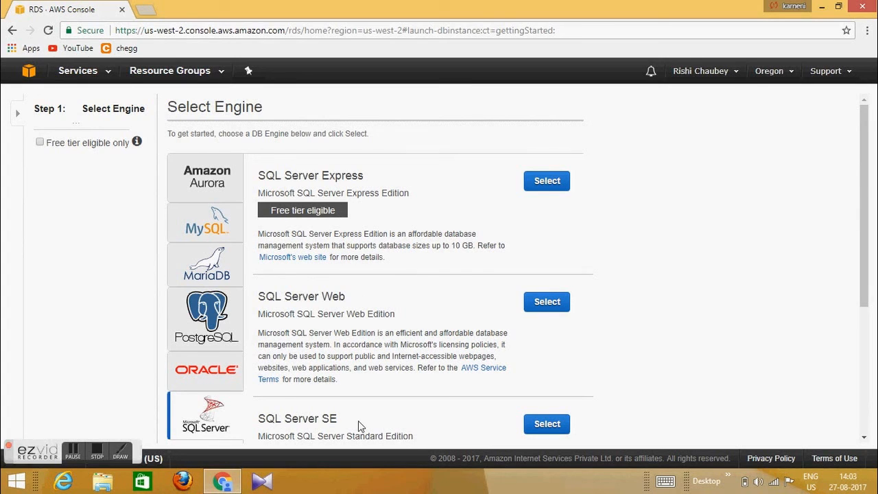
left_click_drag(866, 221, 865, 227)
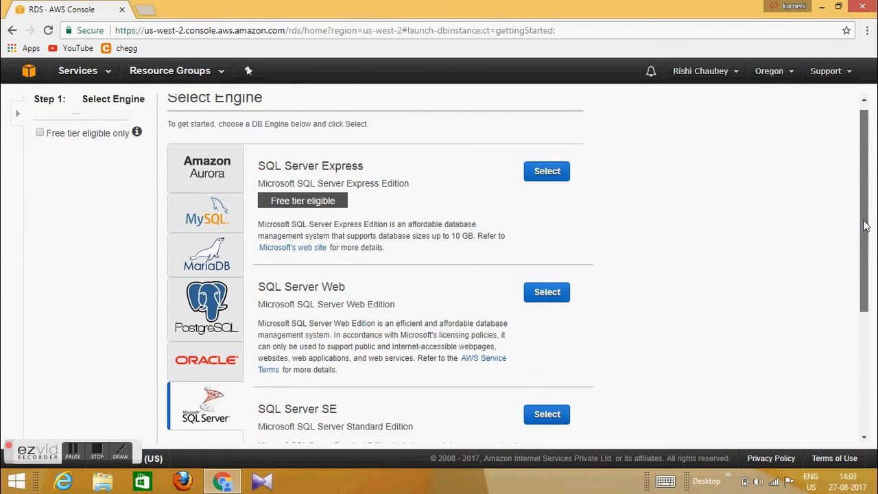
scroll(867, 240, "down", 3)
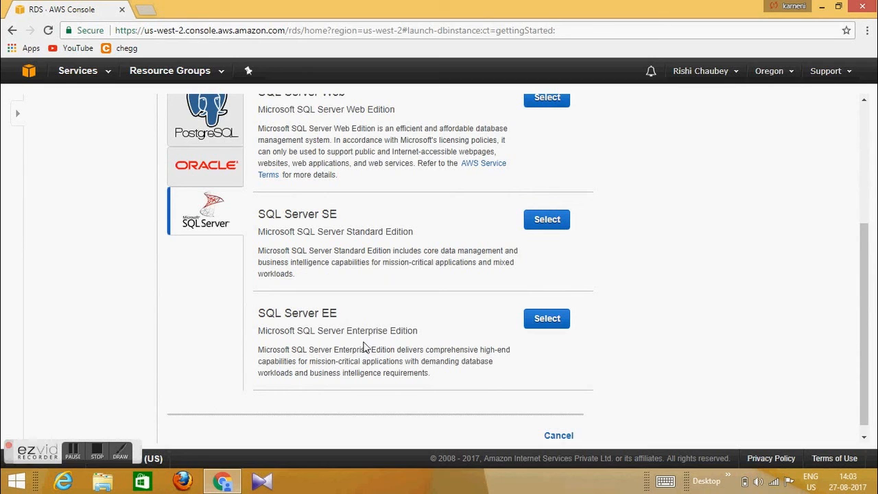
scroll(869, 123, "up", 3)
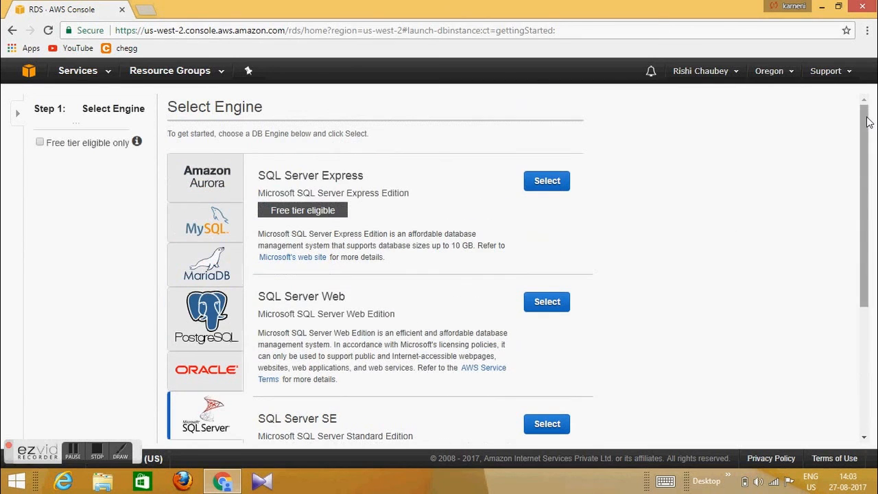
Choose MySQL Community Edition as the engine and Dev/Test as its intended use, continuing to the DB details
left_click(203, 235)
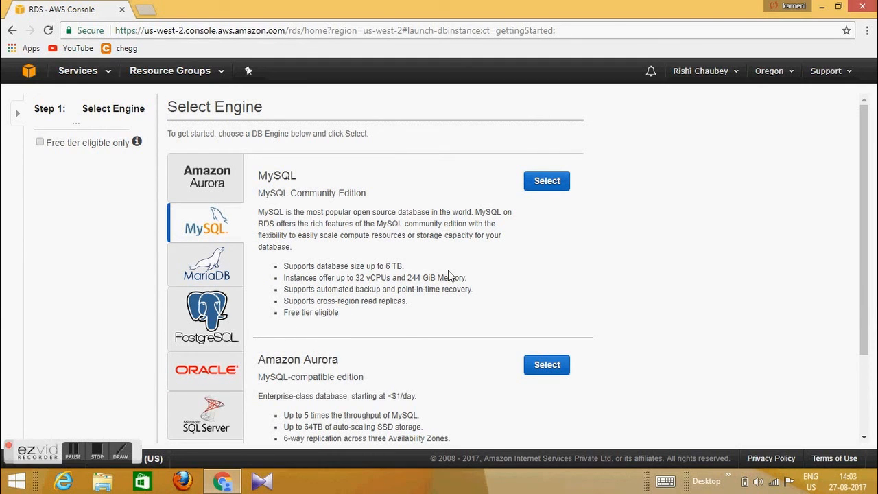
left_click(556, 181)
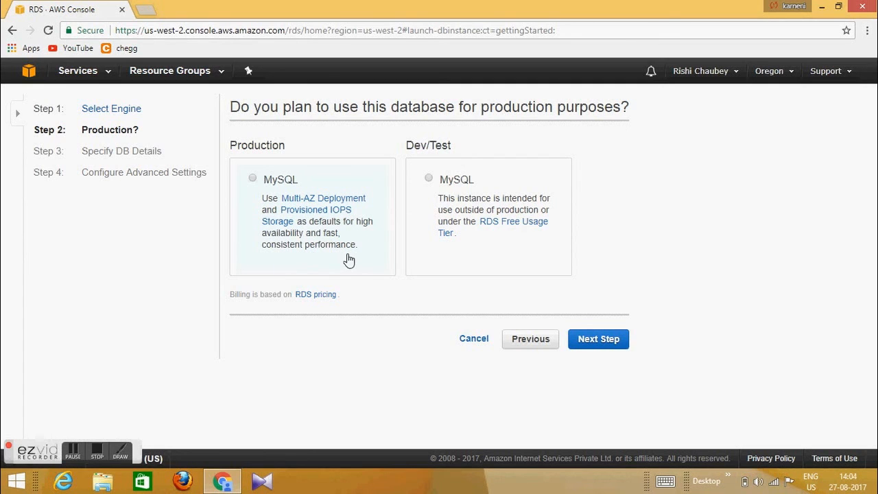
left_click(430, 179)
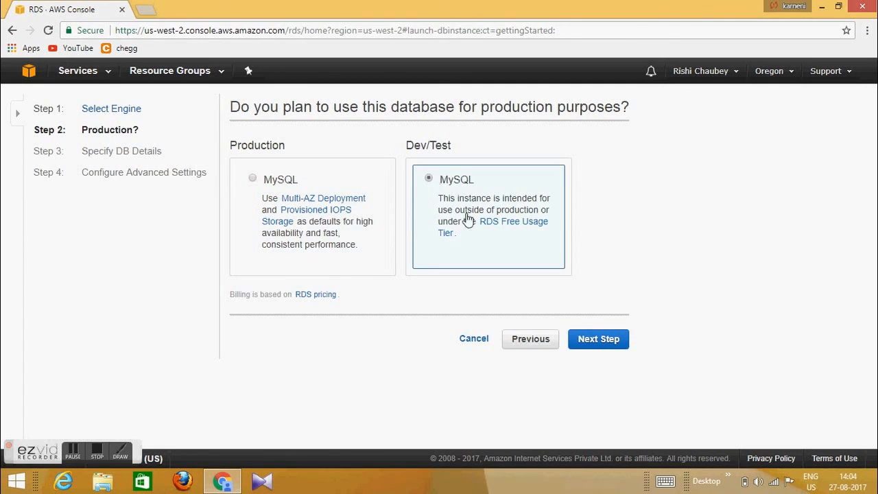
left_click(588, 341)
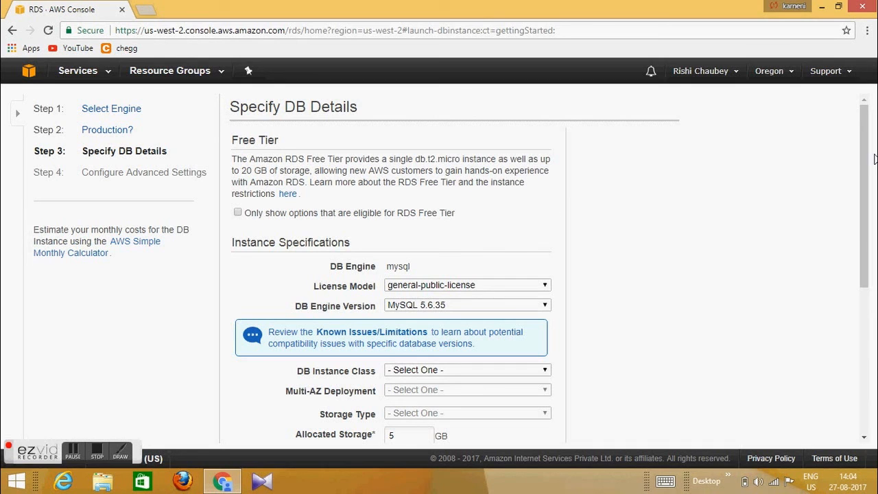
Show only RDS Free Tier options, keep engine version MySQL 5.6.35 and set the DB instance class to db.t2.micro
left_click_drag(866, 164, 866, 190)
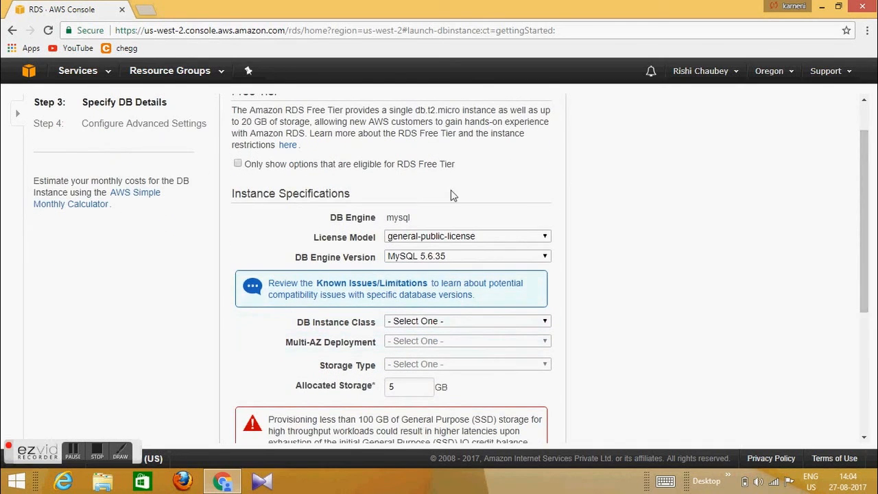
left_click(238, 164)
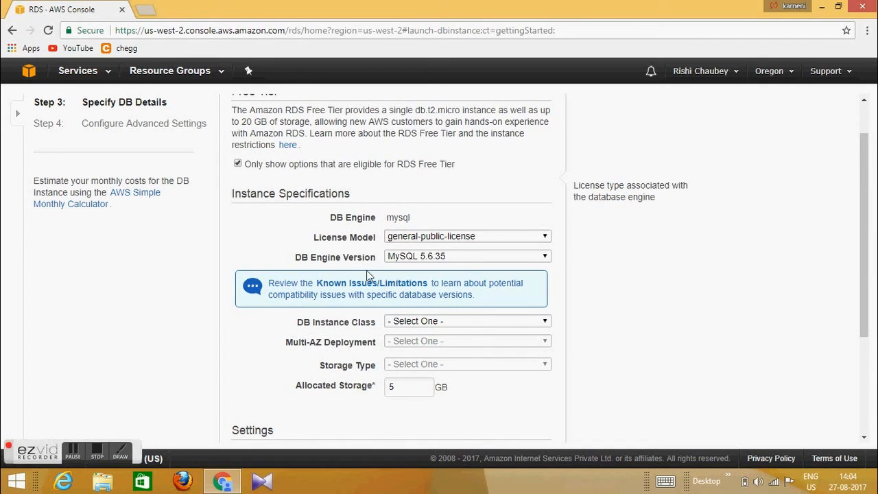
left_click(449, 259)
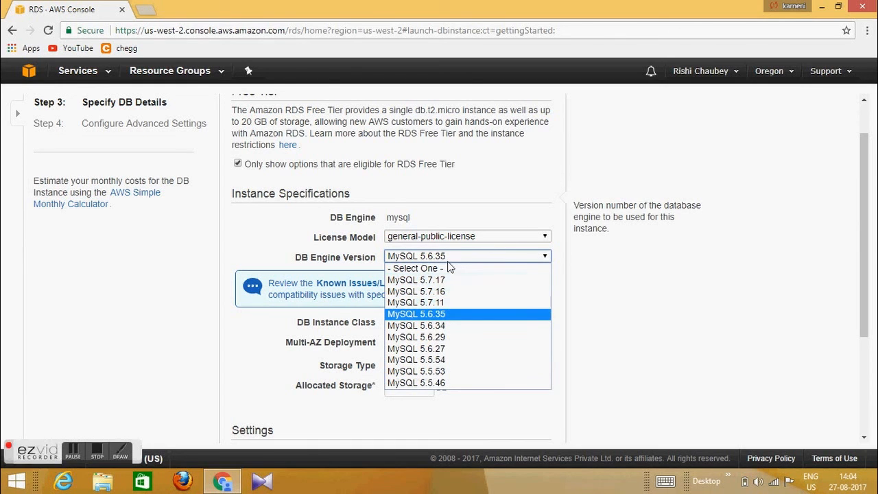
left_click(448, 261)
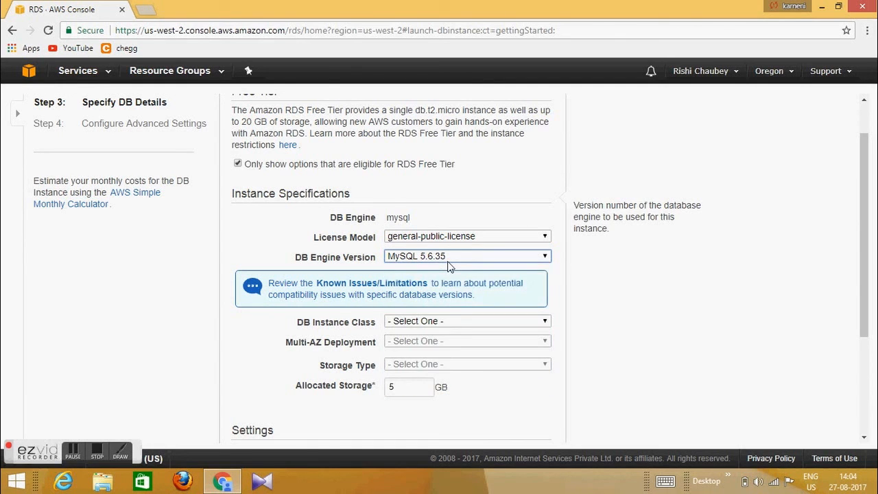
left_click(434, 321)
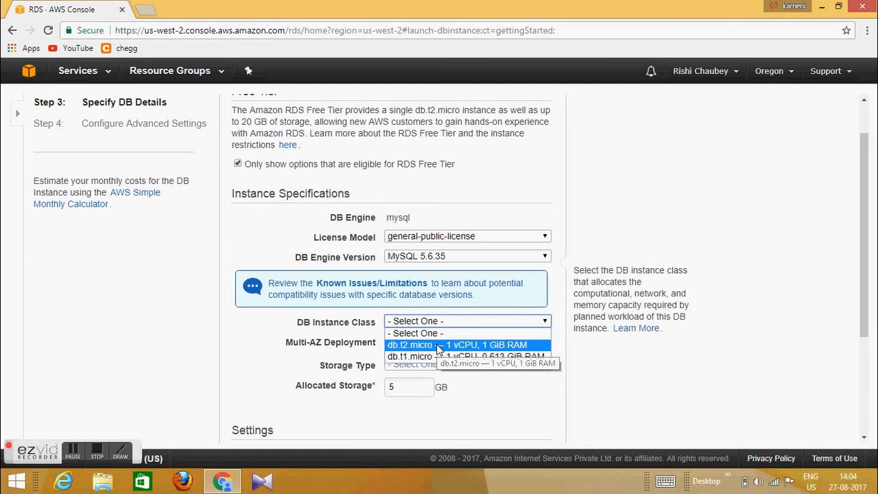
left_click(439, 346)
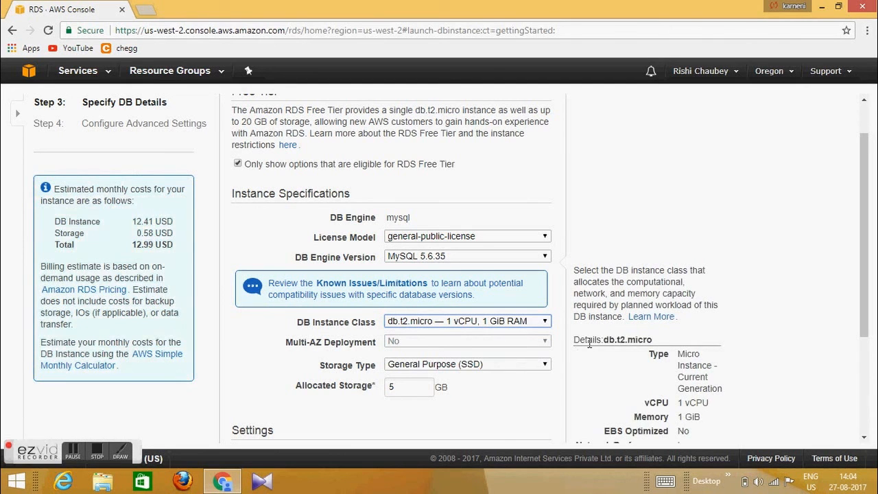
Check the available storage types for the instance, keeping General Purpose (SSD)
left_click_drag(866, 297, 863, 352)
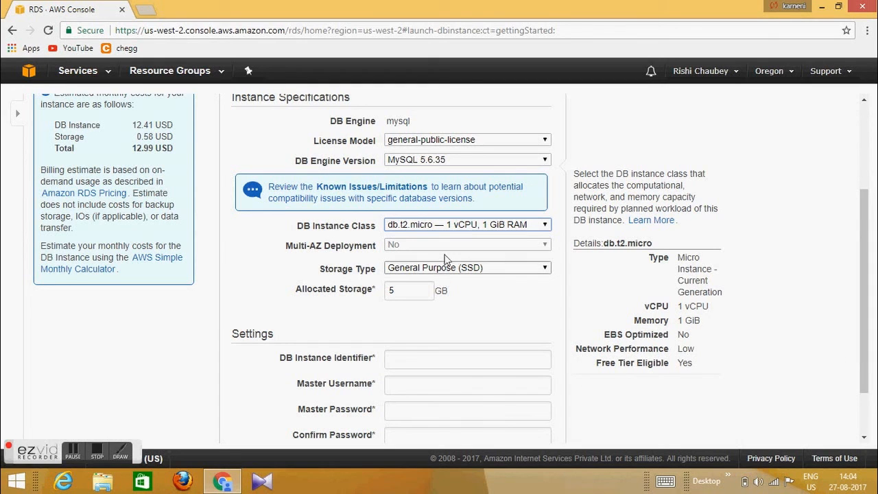
left_click(431, 269)
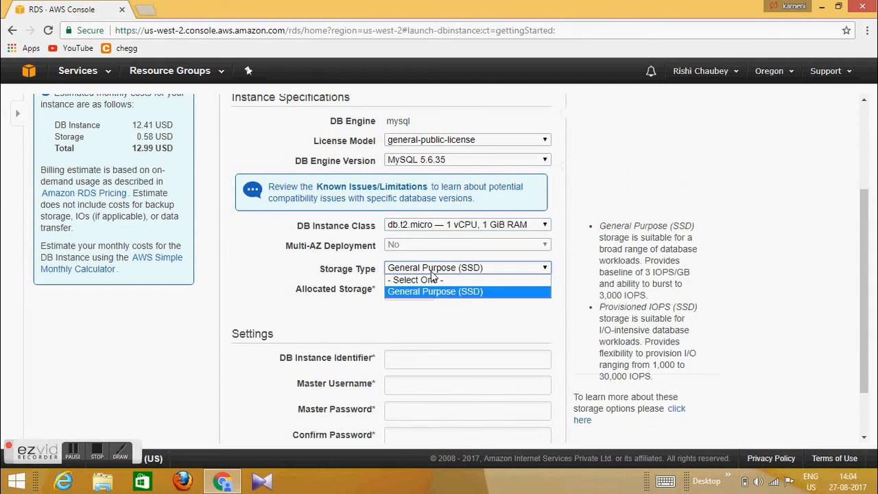
left_click(432, 272)
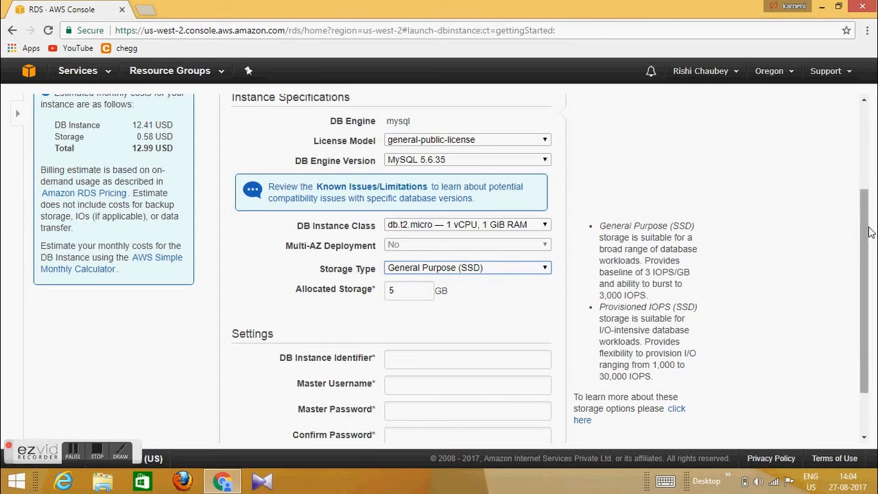
Enter identifier compareclouds, master username awsdb587 and the master password with its confirmation, continue to the advanced settings and decline saving the password
scroll(866, 235, "down", 2)
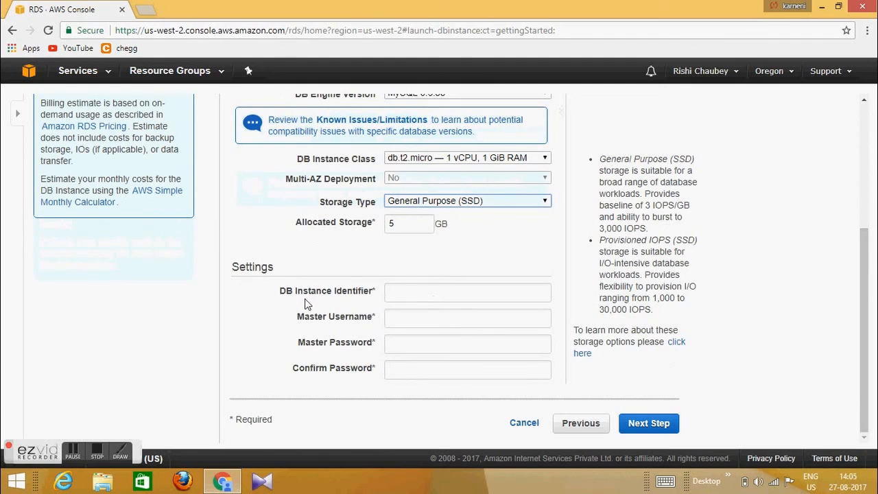
left_click(450, 293)
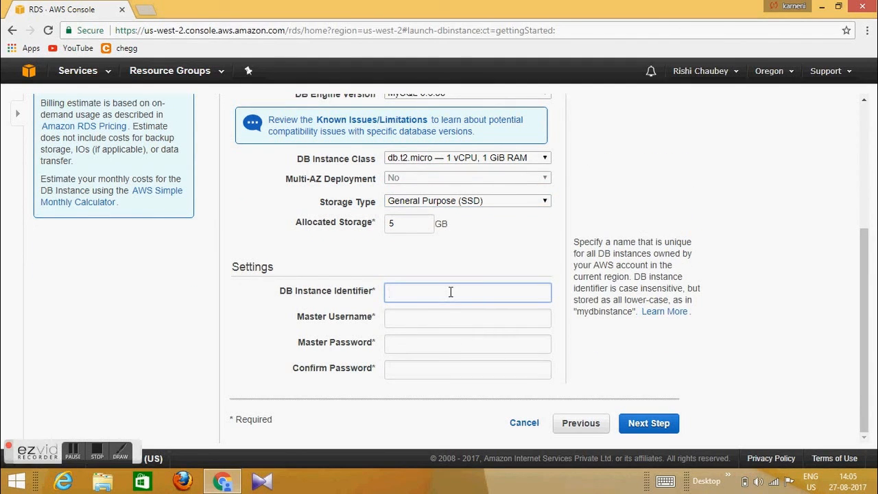
left_click(75, 451)
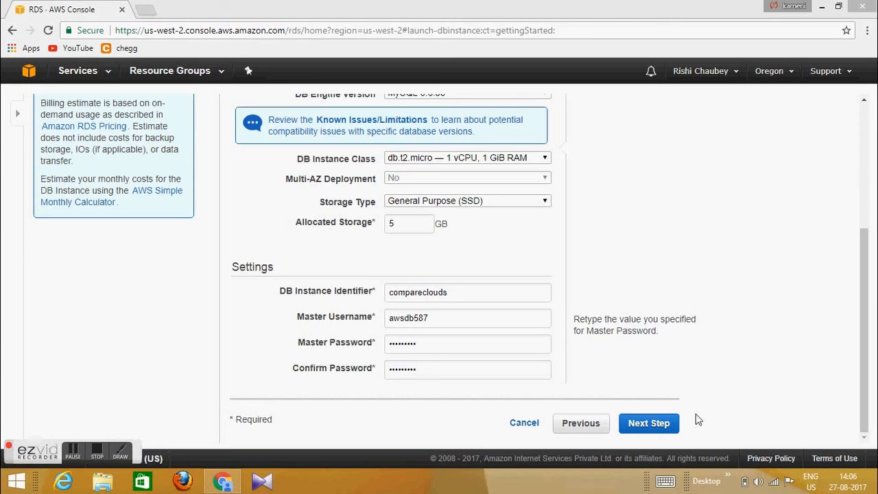
left_click(649, 423)
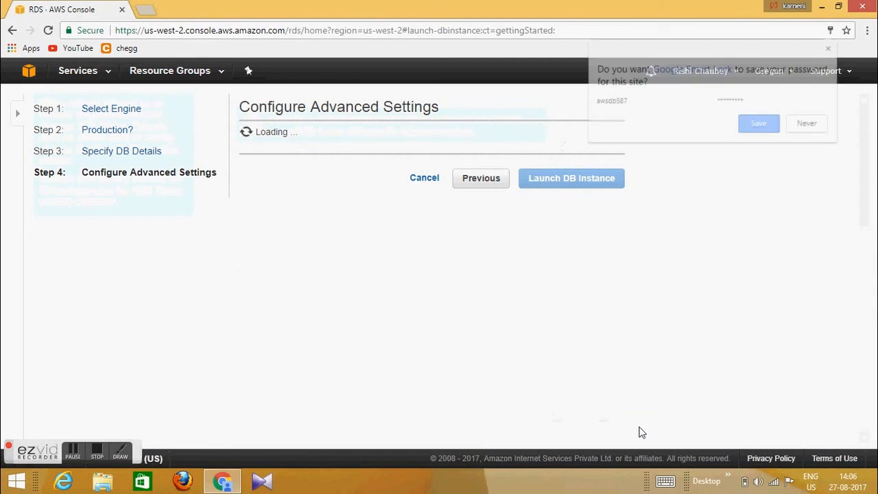
left_click(808, 124)
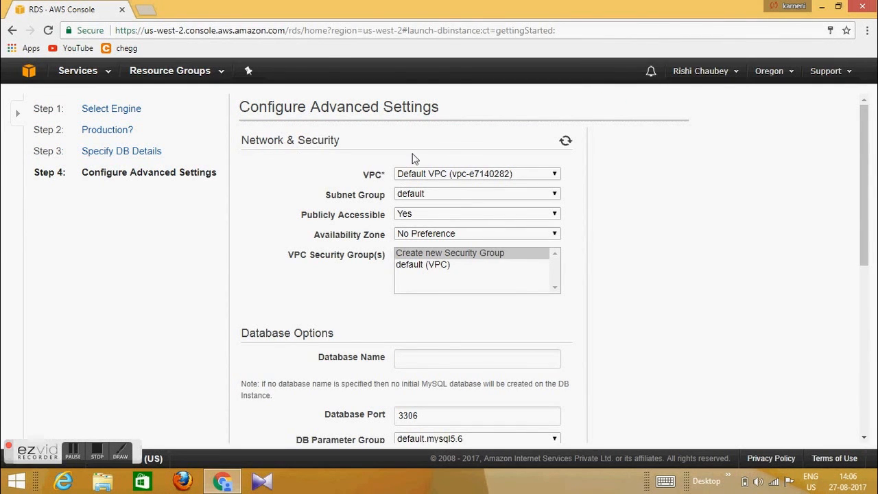
Select Default VPC as the instance's VPC in the network and security settings
left_click(441, 177)
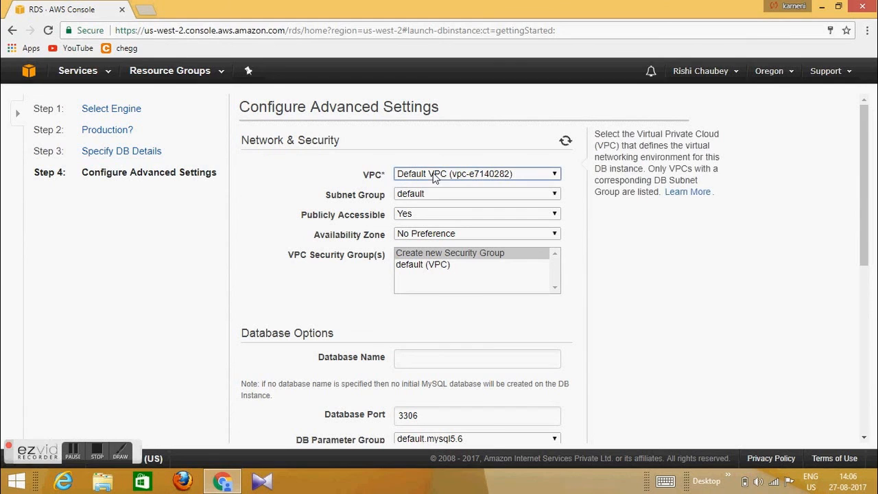
left_click(416, 199)
left_click(426, 194)
left_click(426, 194)
left_click(433, 177)
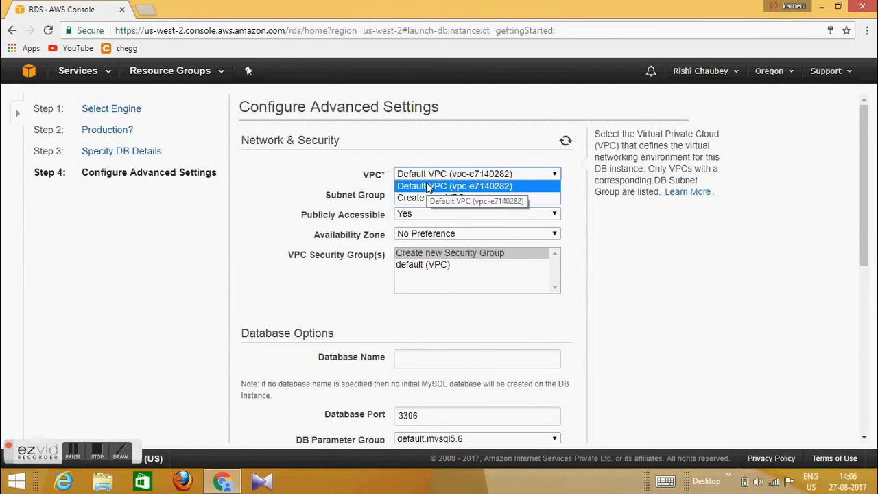
left_click(428, 186)
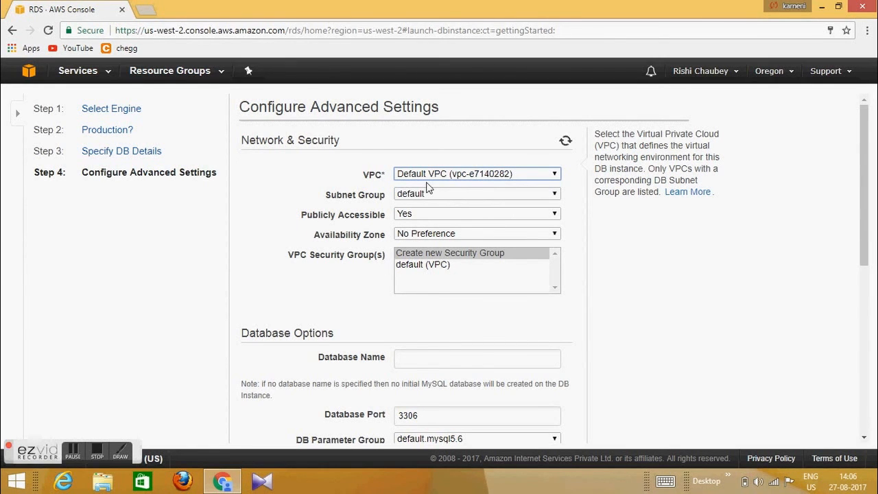
Keep the instance publicly accessible, set its availability zone to us-west-2a and choose the default (VPC) security group
left_click(412, 215)
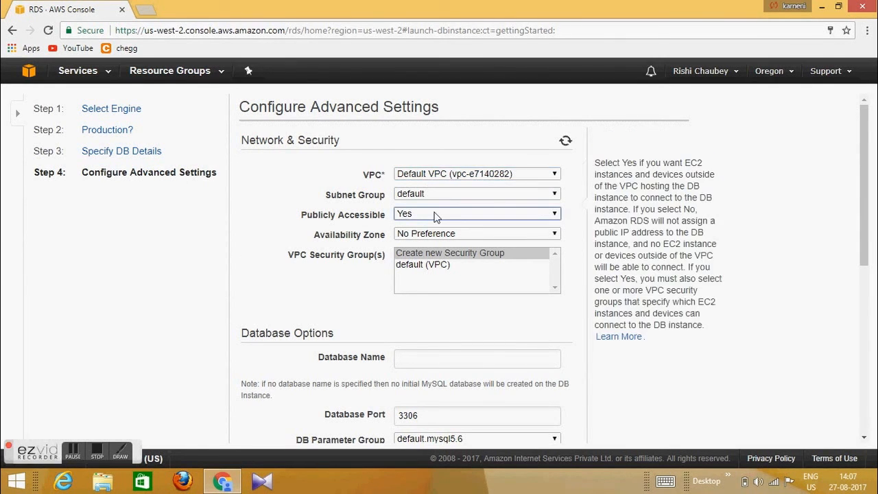
left_click(436, 254)
left_click(427, 234)
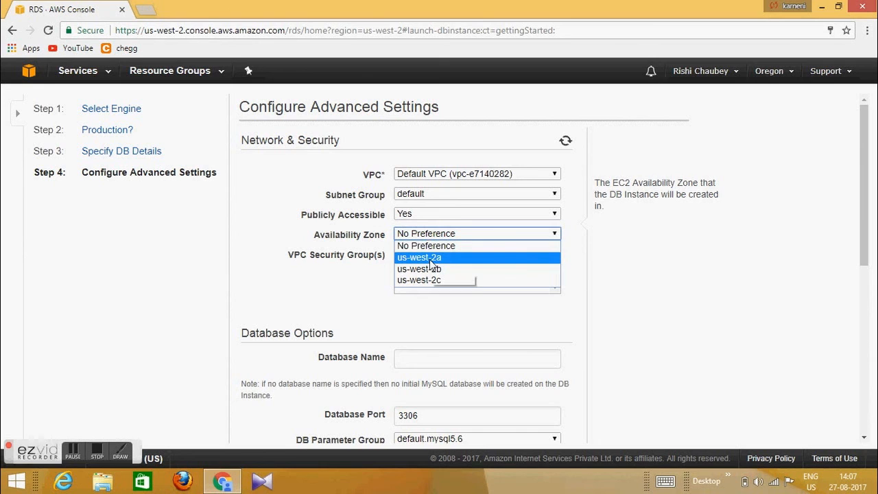
left_click(430, 259)
left_click(430, 259)
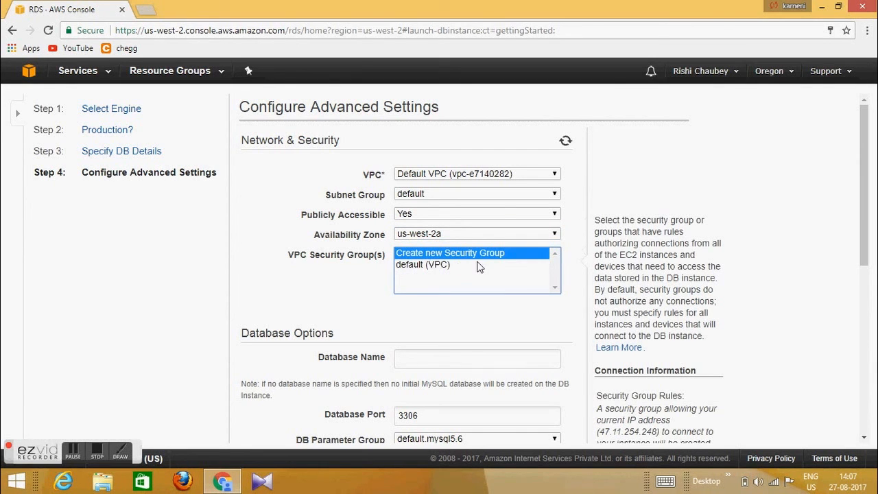
left_click(421, 267)
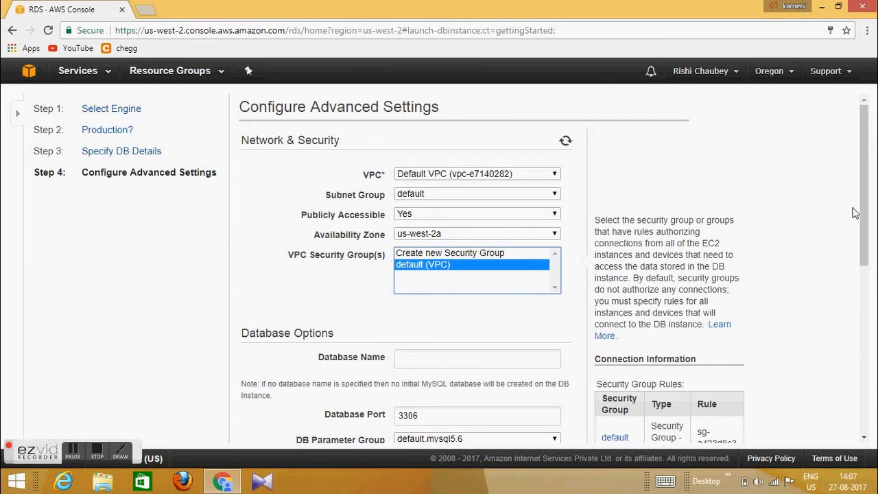
Name the initial database comparecc in the database options
left_click_drag(864, 214, 864, 269)
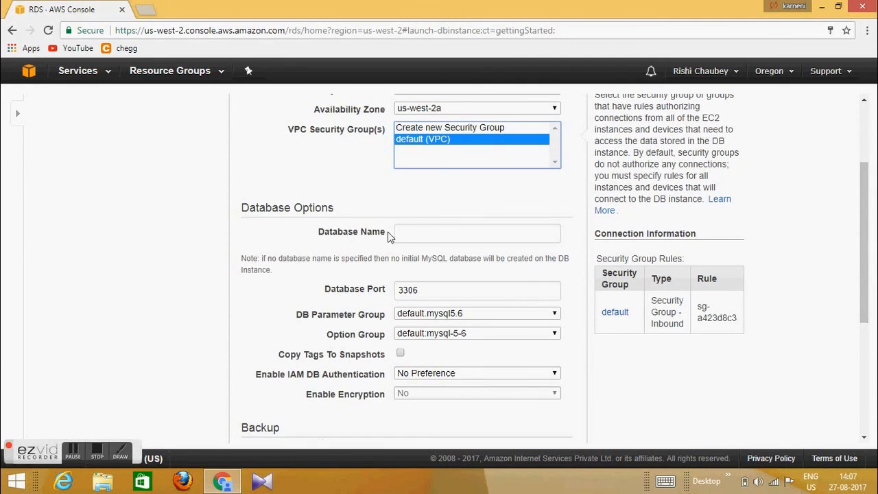
left_click(424, 230)
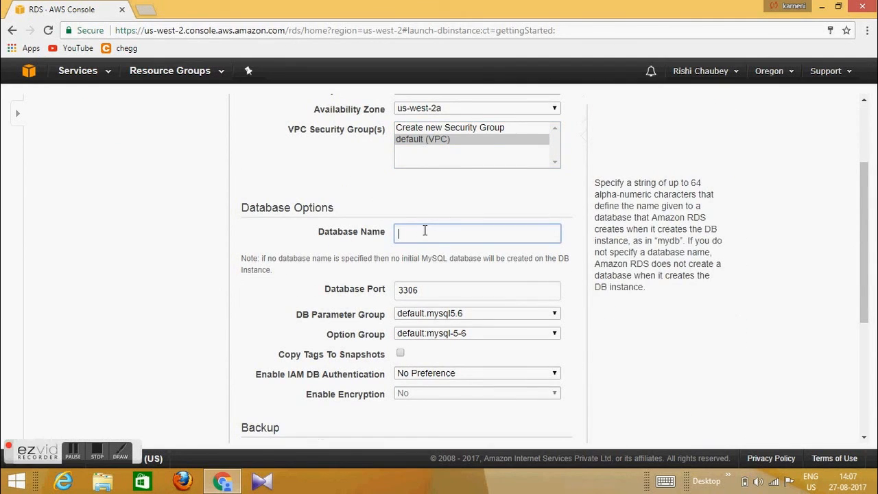
left_click(74, 455)
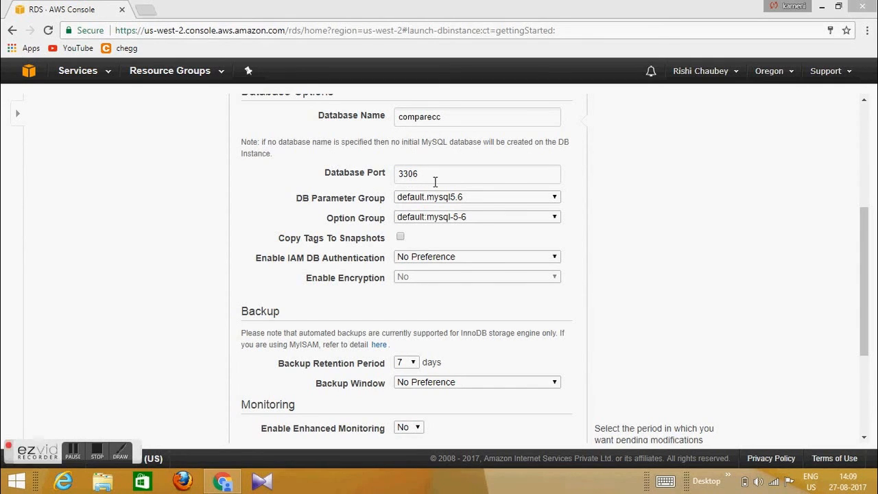
Try setting IAM DB authentication to Yes and return it to No Preference
mouse_move(429, 204)
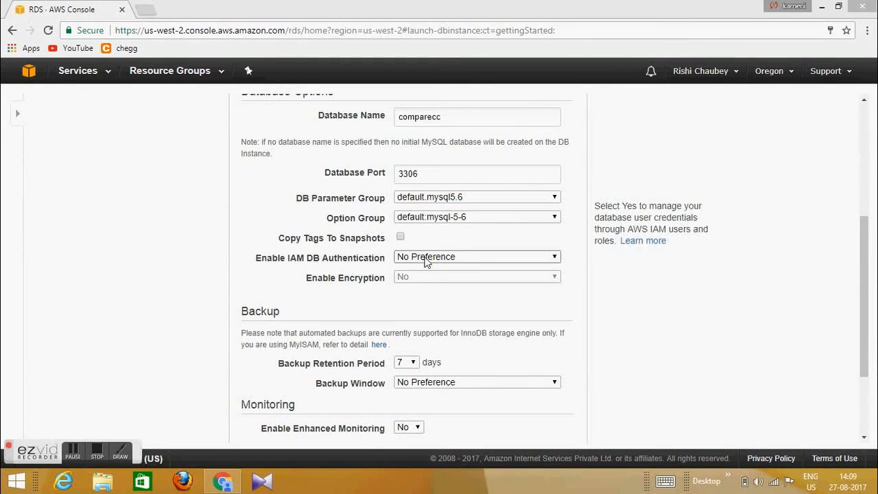
left_click(426, 260)
left_click(418, 281)
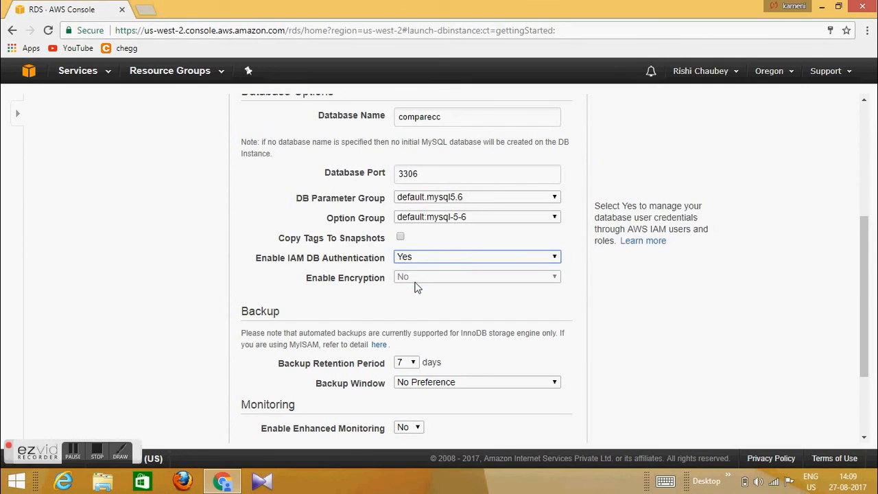
left_click(421, 261)
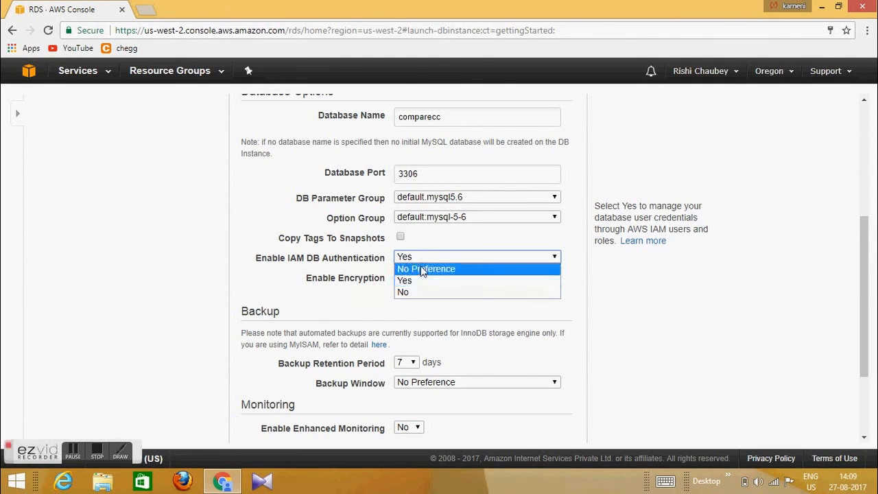
left_click(419, 266)
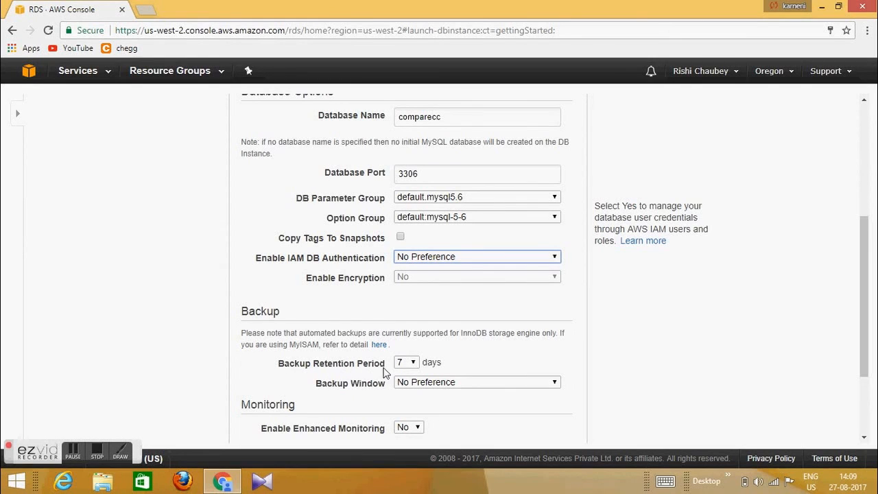
Check the backup retention choices, keeping 7 days, and try a selected backup window before returning it to No Preference
left_click(412, 363)
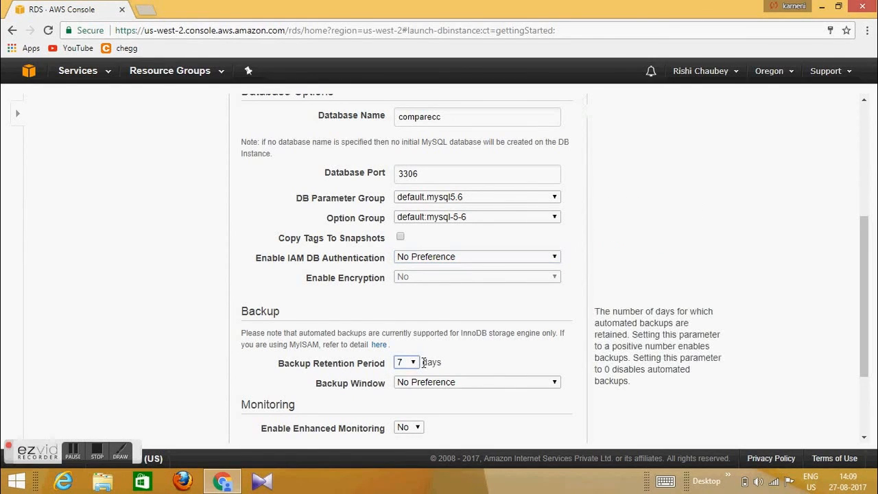
left_click(412, 363)
left_click(412, 362)
left_click(448, 382)
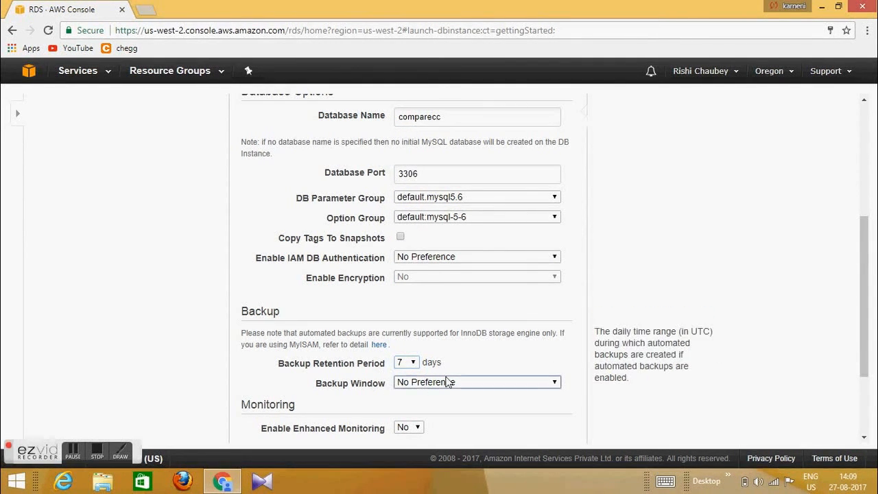
left_click(447, 382)
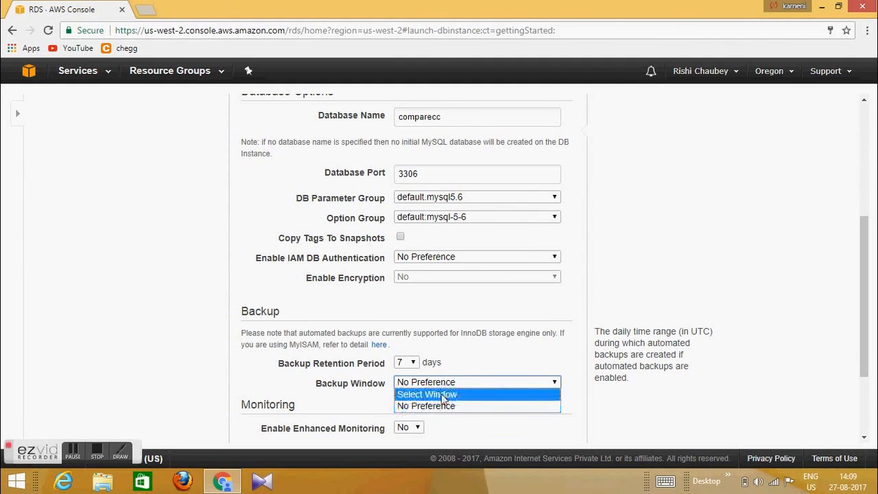
left_click(442, 394)
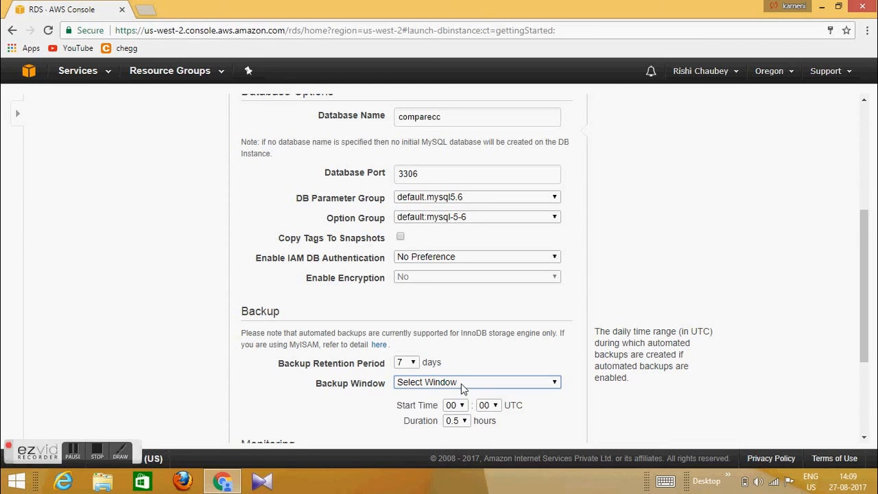
left_click(461, 383)
left_click(431, 405)
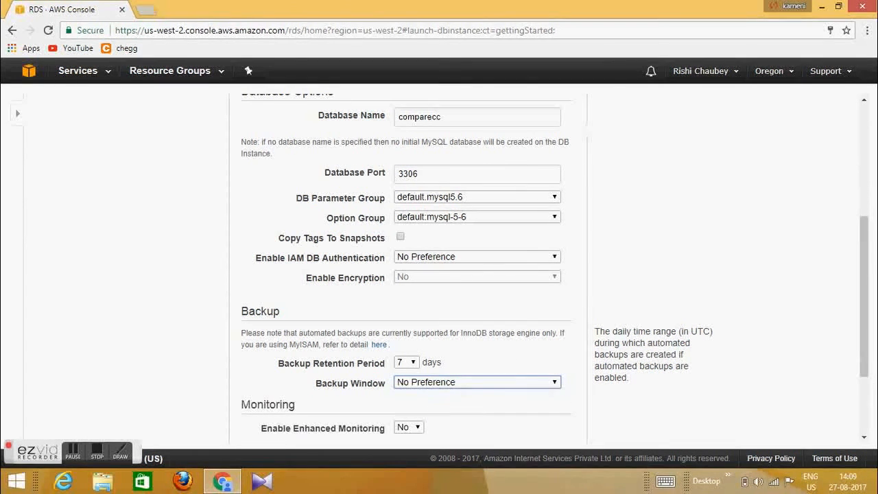
Keep enhanced monitoring set to No and launch the DB instance
left_click_drag(866, 269, 855, 366)
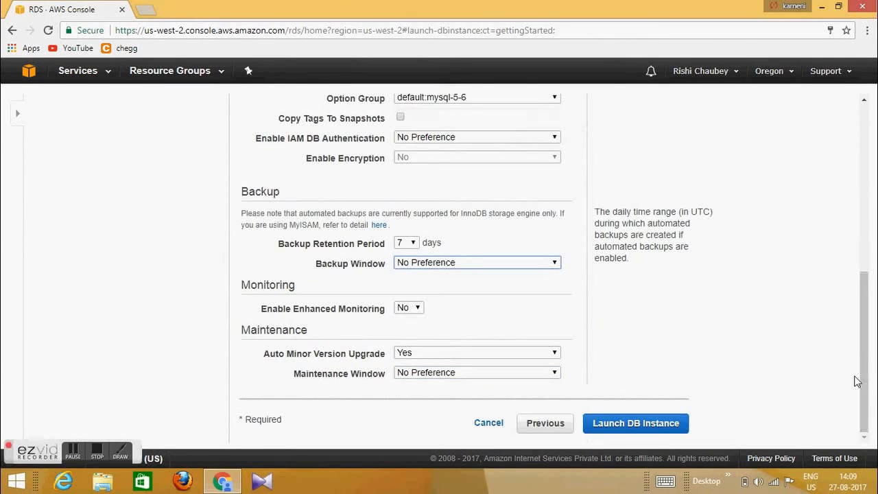
left_click(408, 308)
left_click(412, 310)
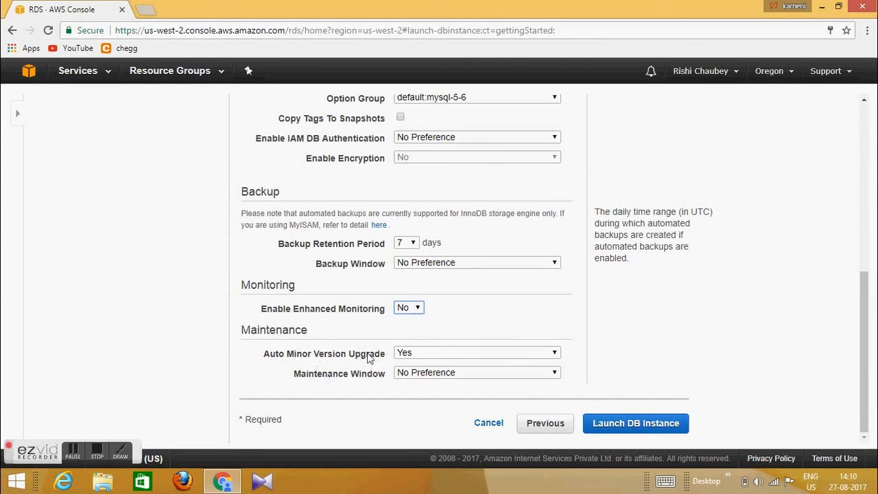
left_click(633, 423)
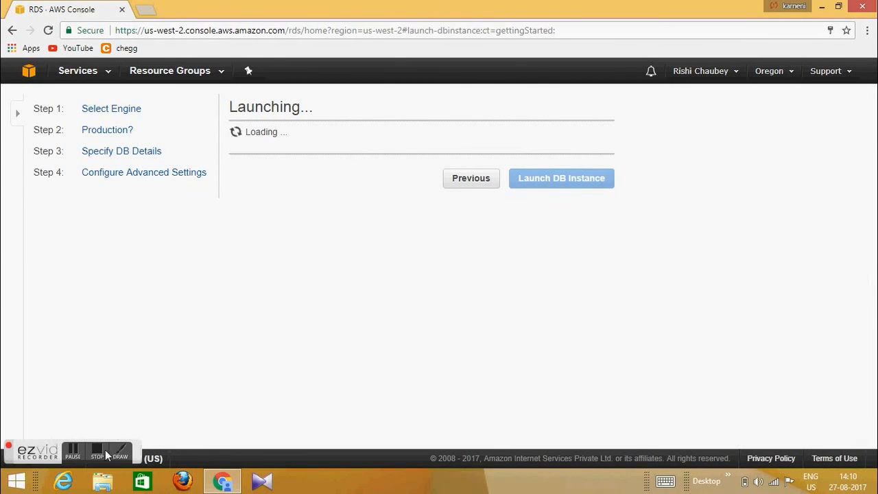
left_click(73, 453)
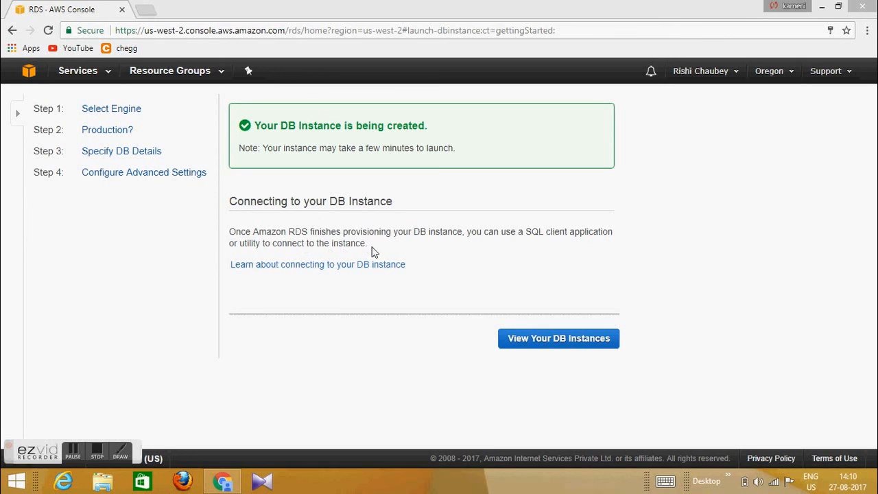
View the DB instances list and examine the compareclouds instance's status, endpoint and monitoring details
left_click(543, 343)
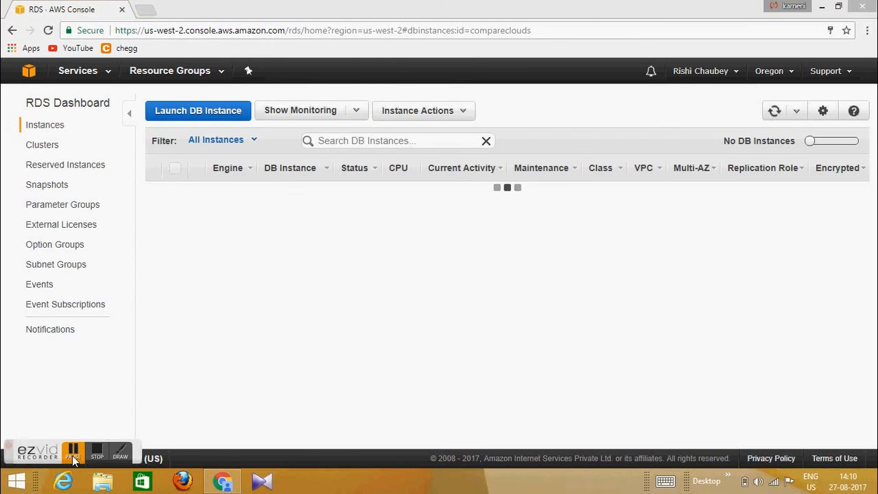
left_click(72, 456)
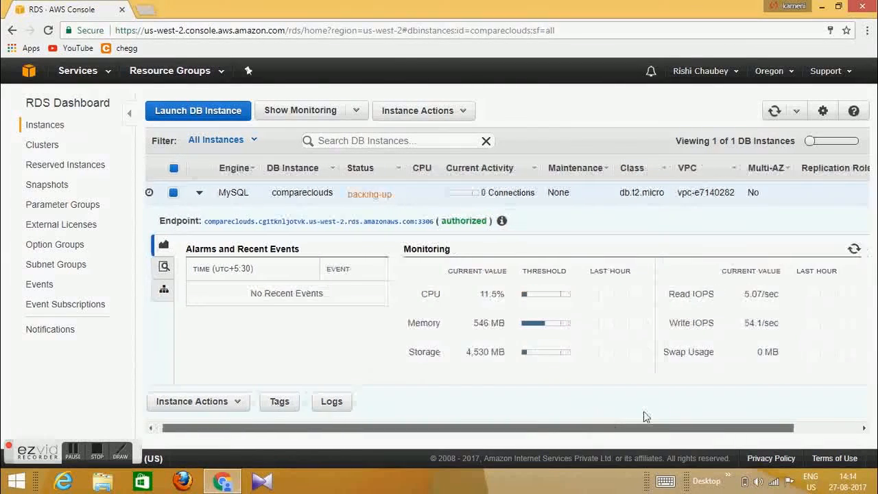
scroll(646, 413, "right", 3)
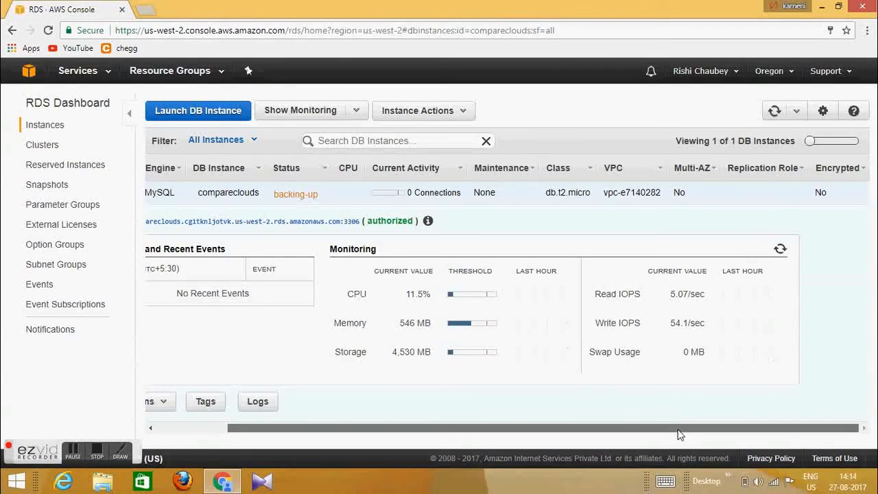
scroll(677, 432, "left", 3)
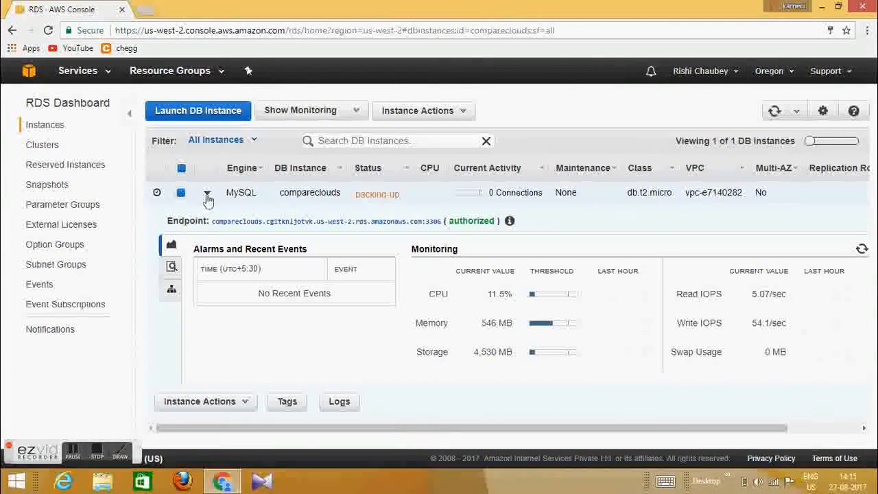
Look over the RDS clusters page and the reserved instances page
left_click(41, 146)
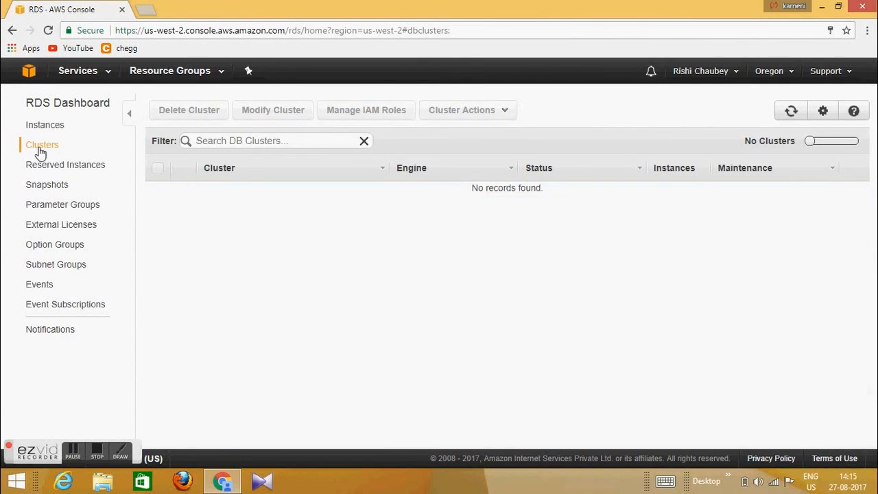
left_click(75, 452)
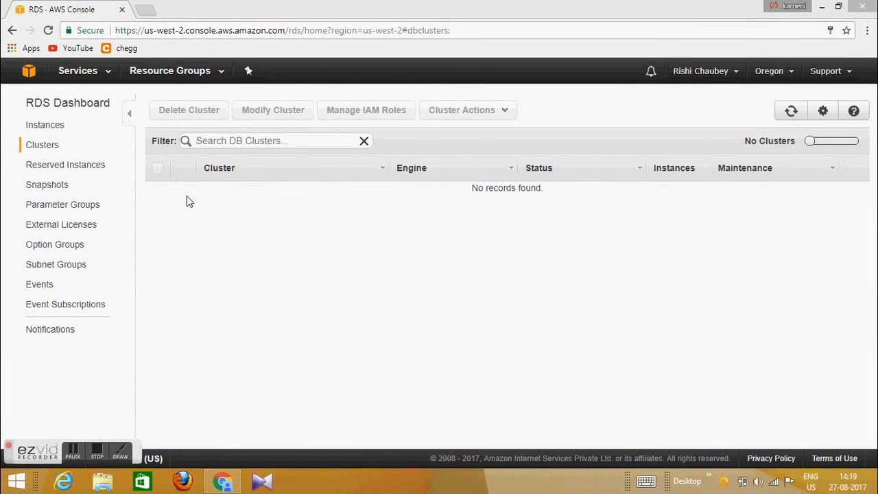
left_click(80, 174)
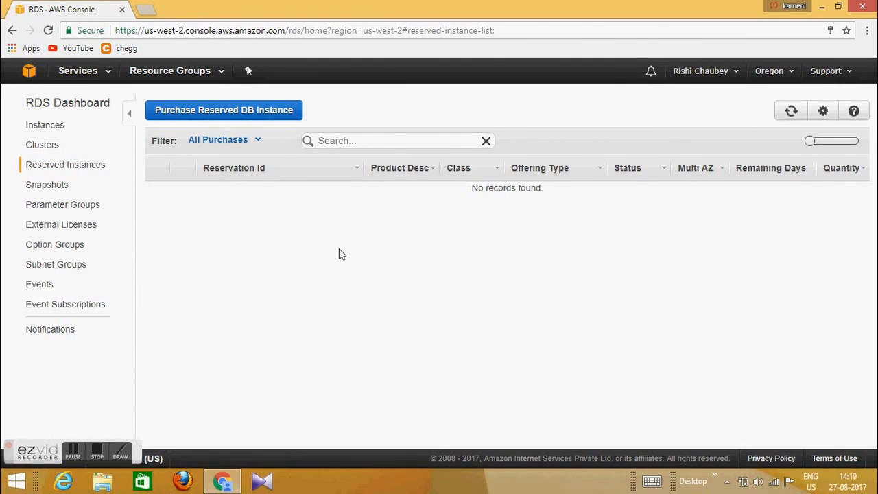
Examine the details and available actions of the automated compareclouds snapshot, then clear its selection
left_click(61, 190)
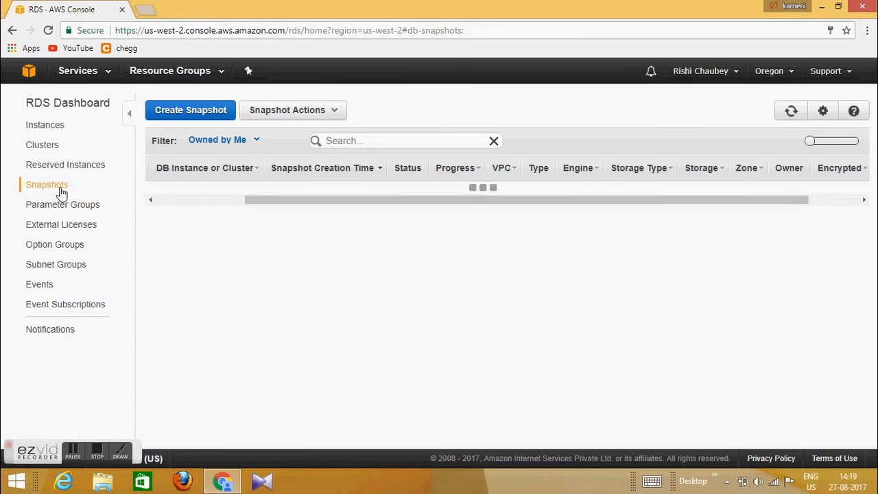
left_click_drag(248, 206, 153, 199)
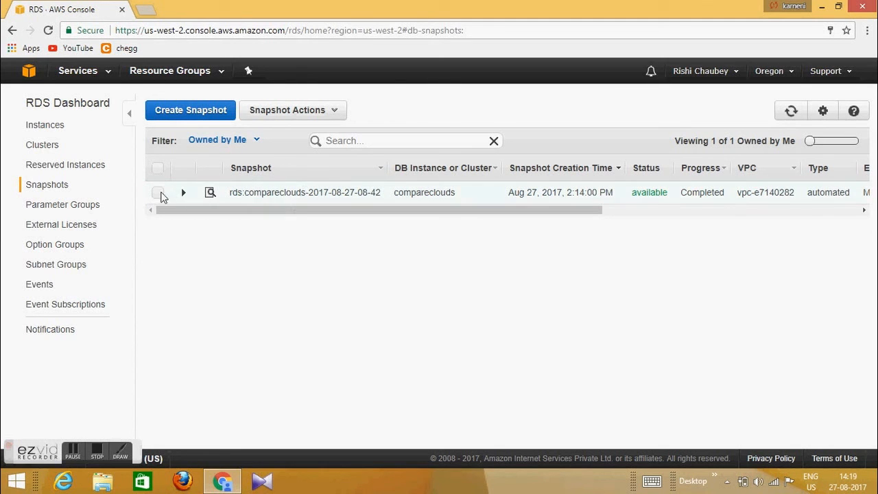
left_click(158, 193)
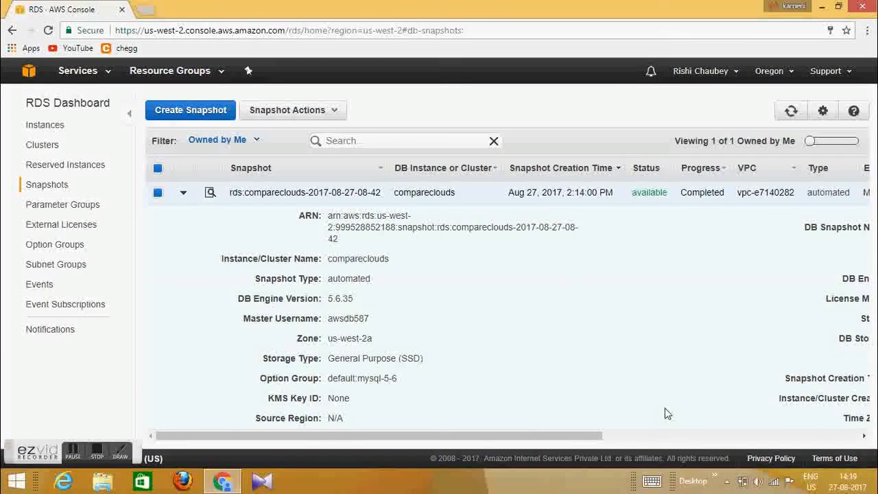
mouse_move(568, 442)
left_mouse_down()
mouse_move(705, 420)
mouse_move(553, 451)
left_mouse_up()
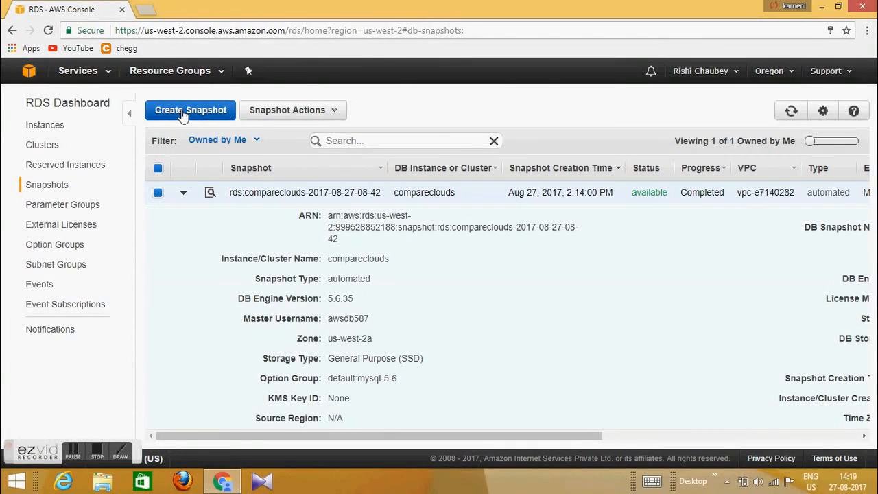
left_click(288, 111)
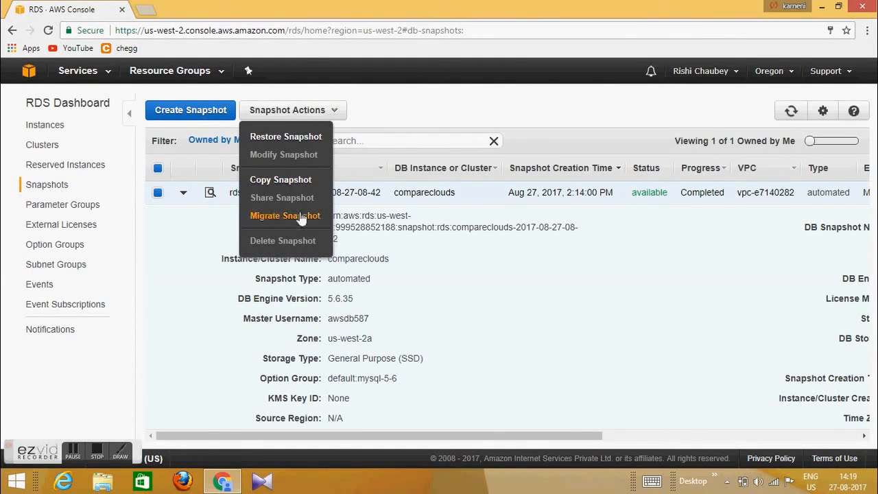
left_click(376, 118)
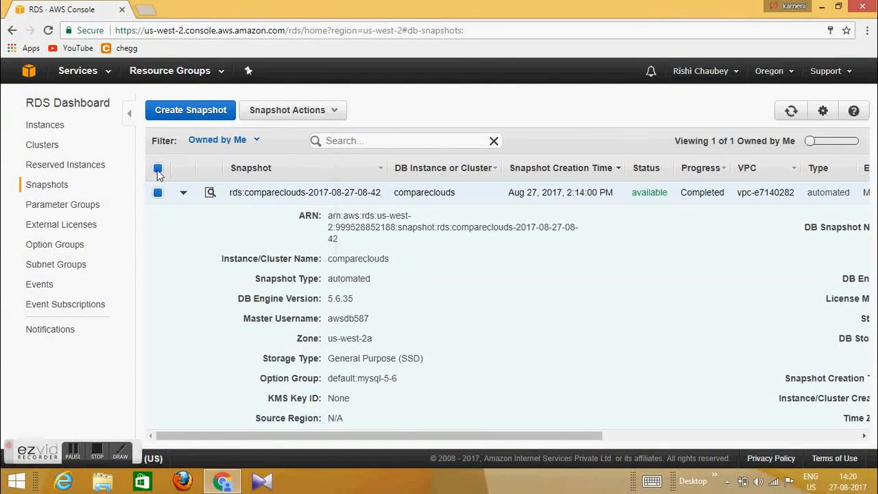
left_click(157, 169)
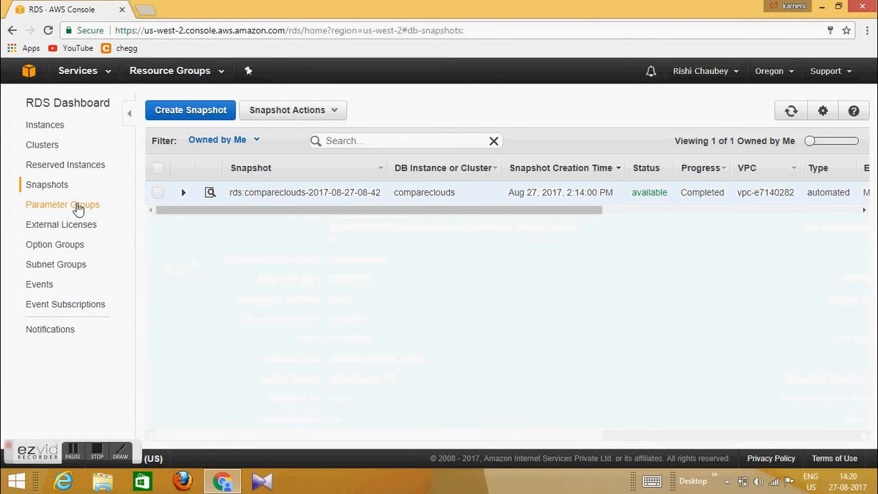
Review the RDS parameter groups, external licenses, subnet groups and events pages
left_click(78, 206)
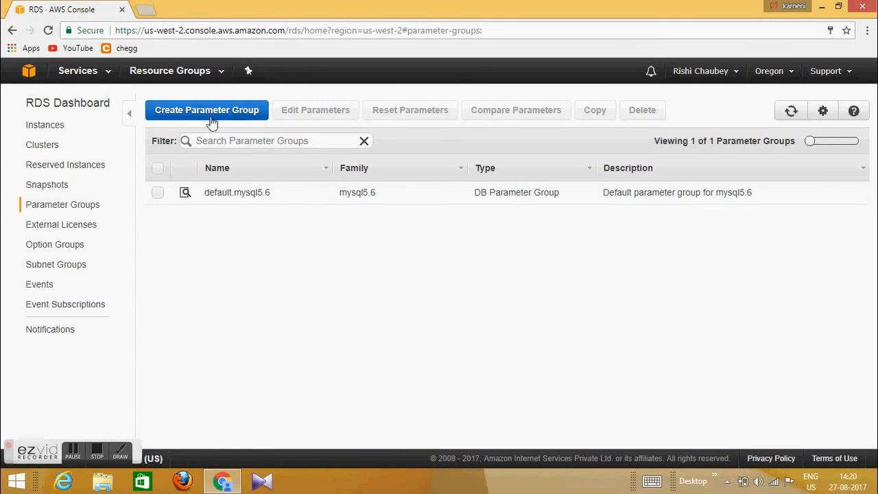
left_click(70, 228)
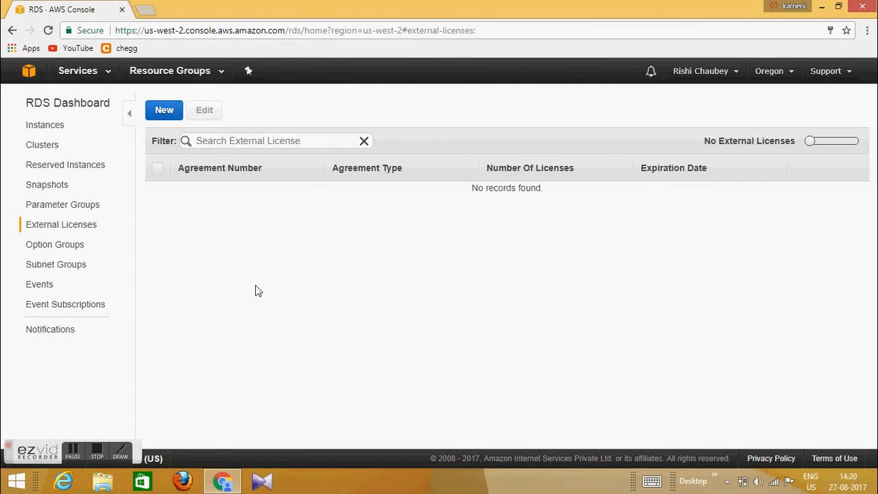
left_click(61, 268)
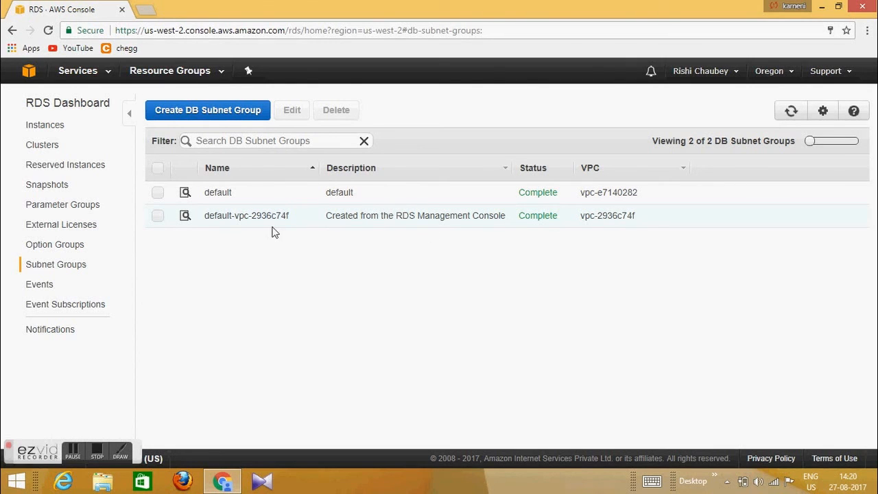
left_click(41, 288)
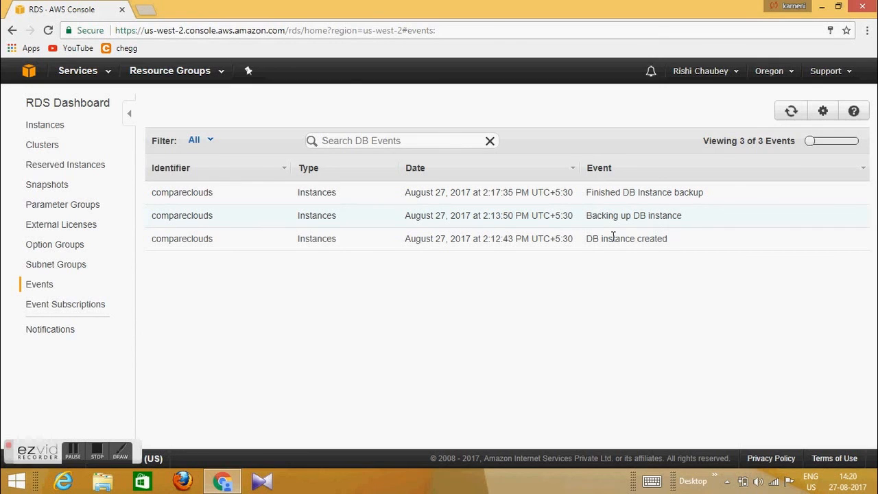
Return to the DB instances list and start launching another DB instance
left_click(38, 128)
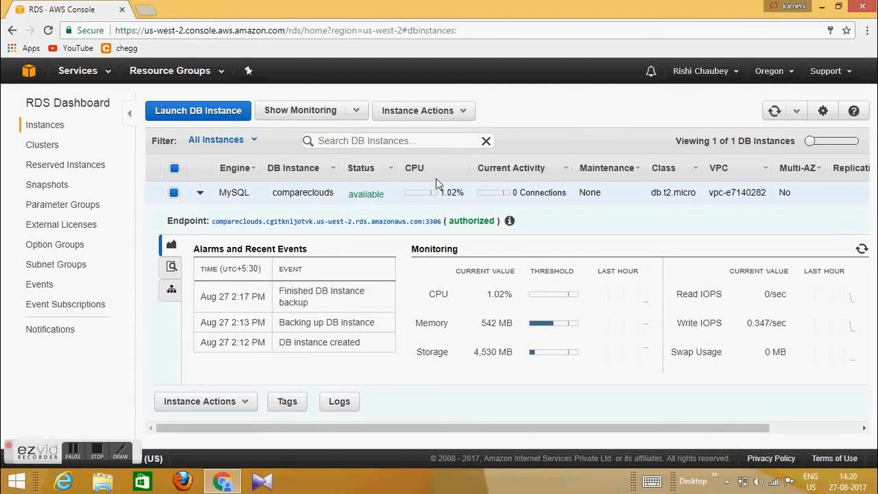
left_click(203, 113)
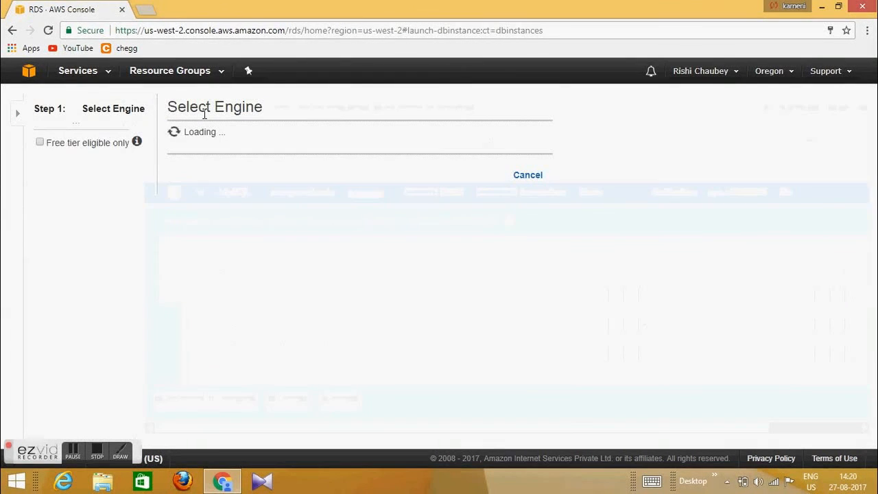